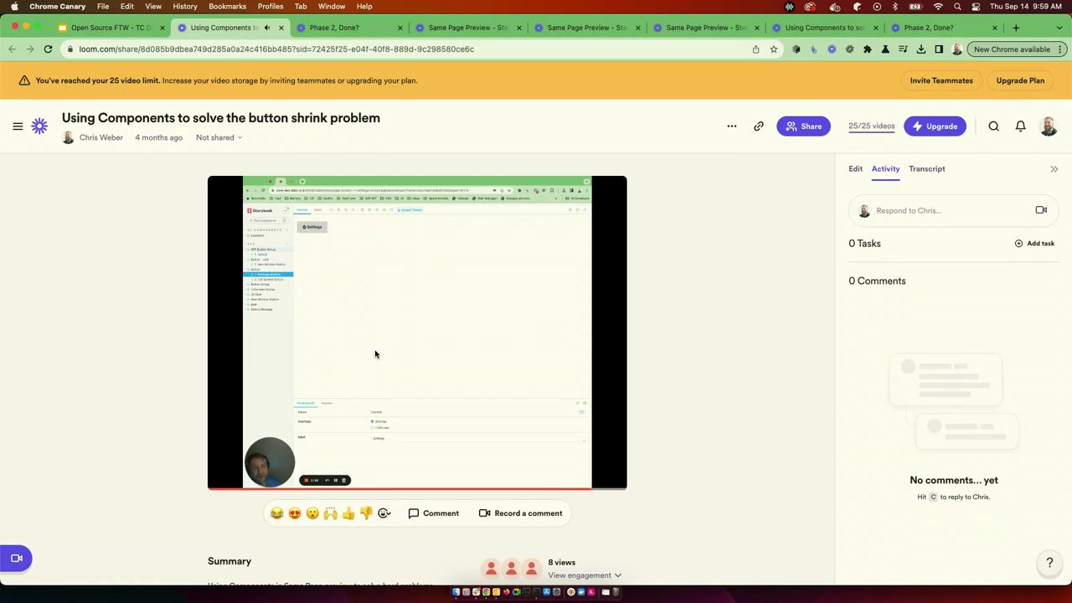
Drag the Loom button-shrink recording back from near the end and pause it at 1:16 of 2:28
{"action": "mouse_move", "coordinate": [334, 456]}
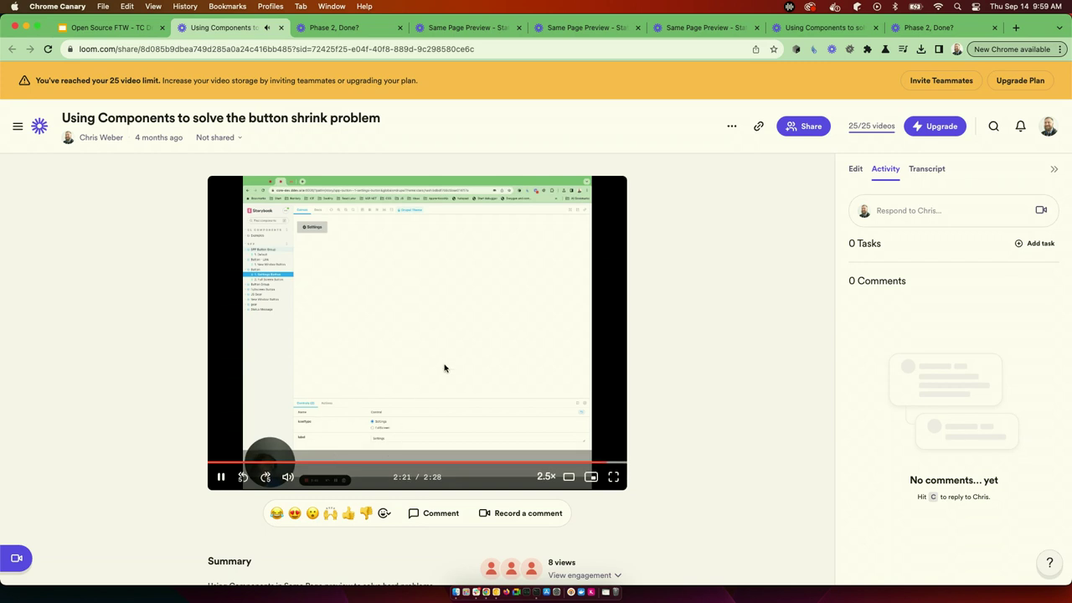
{"action": "left_click_drag", "start_coordinate": [509, 466], "coordinate": [415, 464]}
{"action": "key", "text": "space"}
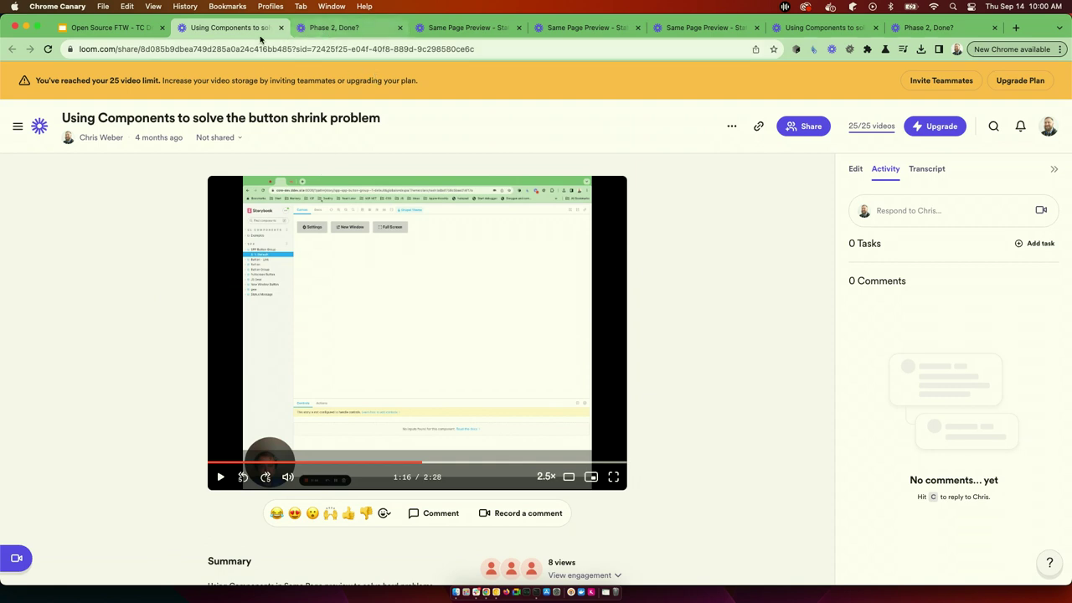
Present the talk deck full screen, advance past Final Demo to the embedded video slide, and raise the volume
{"action": "left_click", "coordinate": [126, 29]}
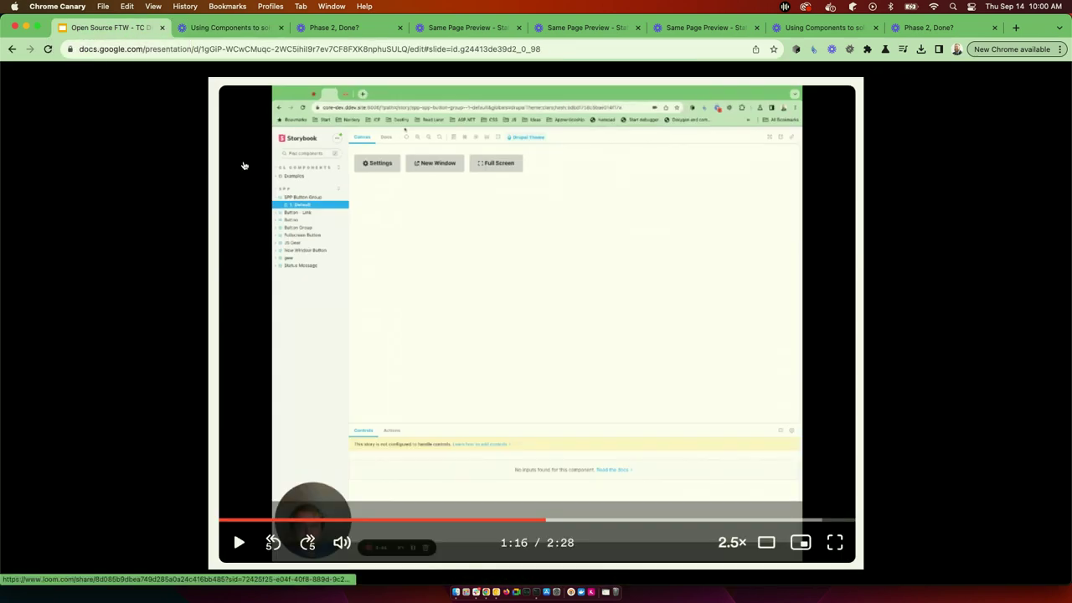
{"action": "key", "text": "Right"}
{"action": "key", "text": "super+shift+f"}
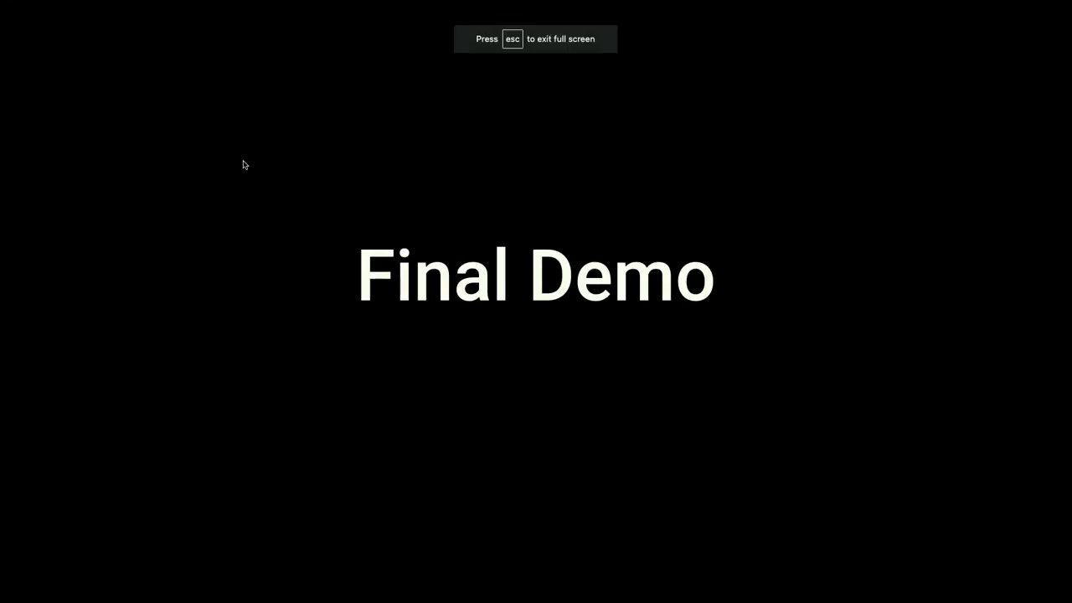
{"action": "key", "text": "Right"}
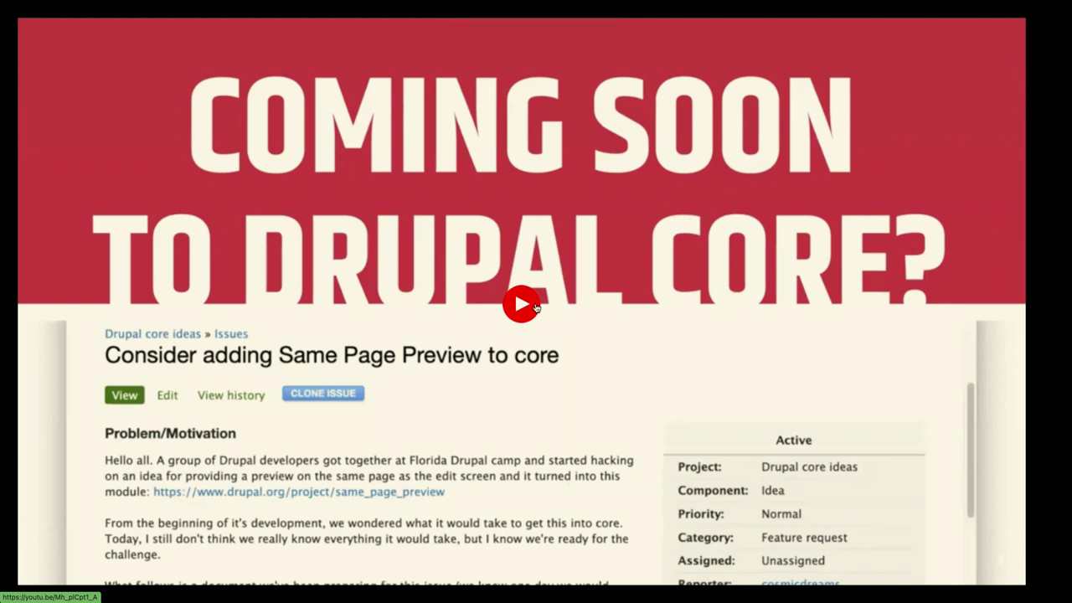
{"action": "key", "text": "XF86AudioRaiseVolume"}
{"action": "key", "text": "XF86AudioRaiseVolume"}
{"action": "key", "text": "XF86AudioRaiseVolume"}
{"action": "key", "text": "XF86AudioRaiseVolume"}
{"action": "key", "text": "XF86AudioRaiseVolume"}
{"action": "key", "text": "XF86AudioRaiseVolume"}
Open the linked Same Page Preview video on YouTube in theater mode, then full screen
{"action": "key", "text": "Escape"}
{"action": "left_click", "coordinate": [517, 309]}
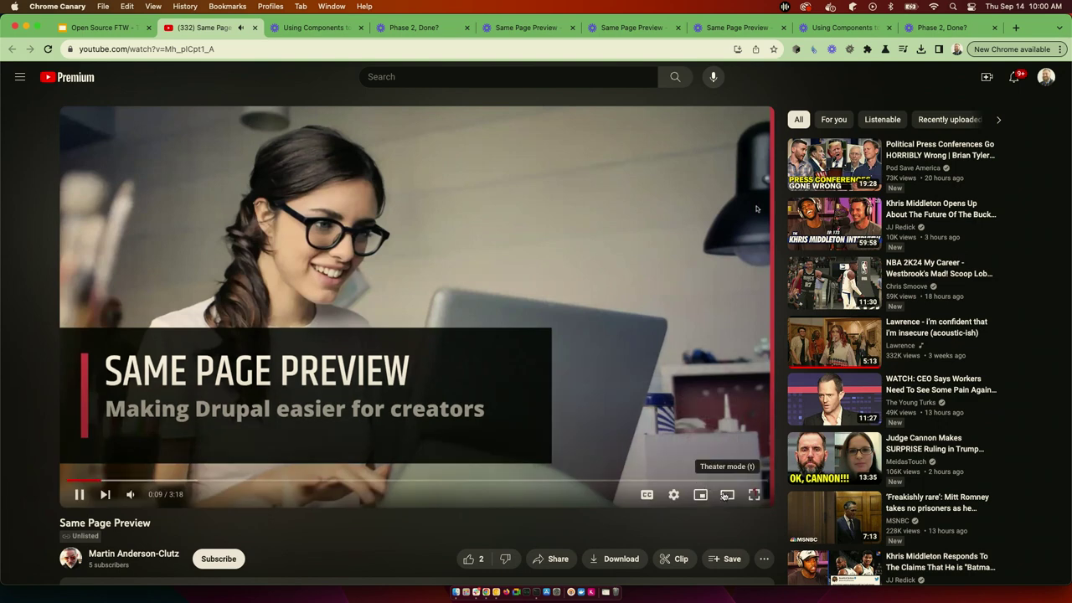
{"action": "left_click", "coordinate": [724, 495]}
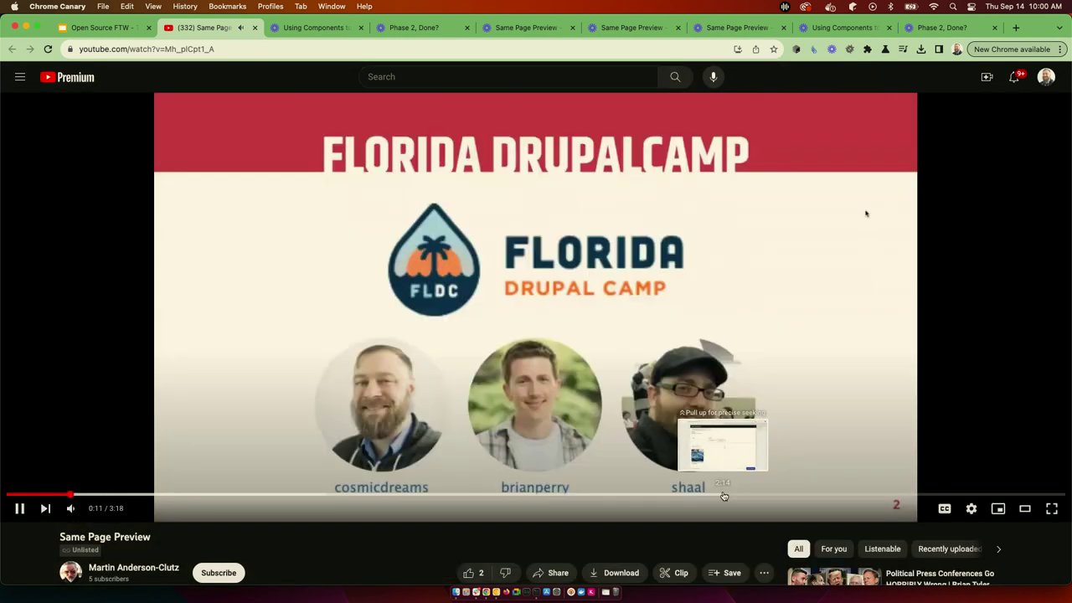
{"action": "left_click", "coordinate": [1052, 509]}
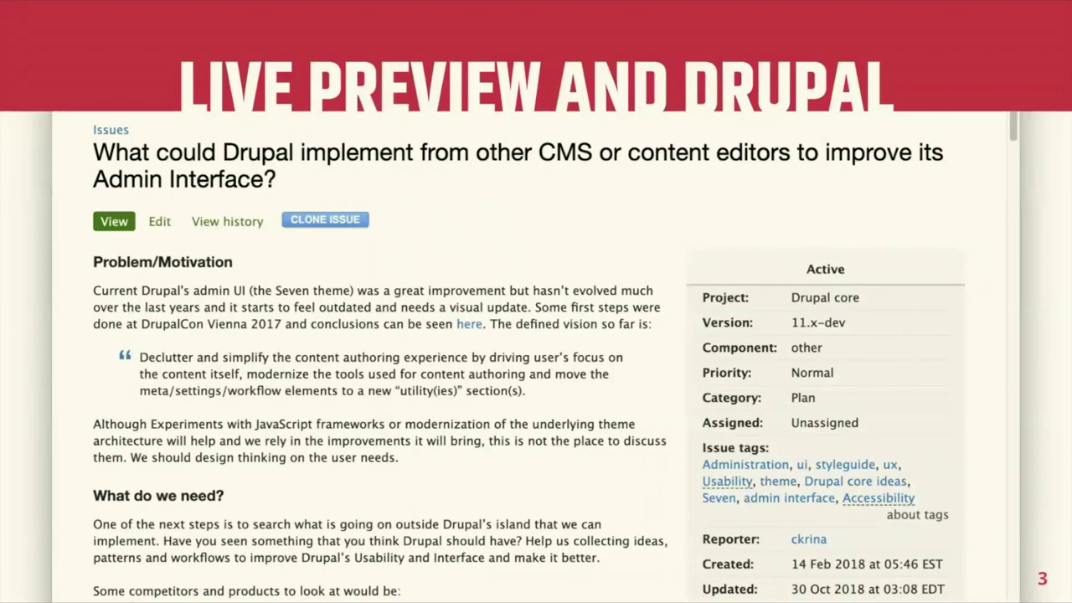
Skip ahead past the Craft CMS Live Preview part to the Demo Time! section
{"action": "mouse_move", "coordinate": [666, 599]}
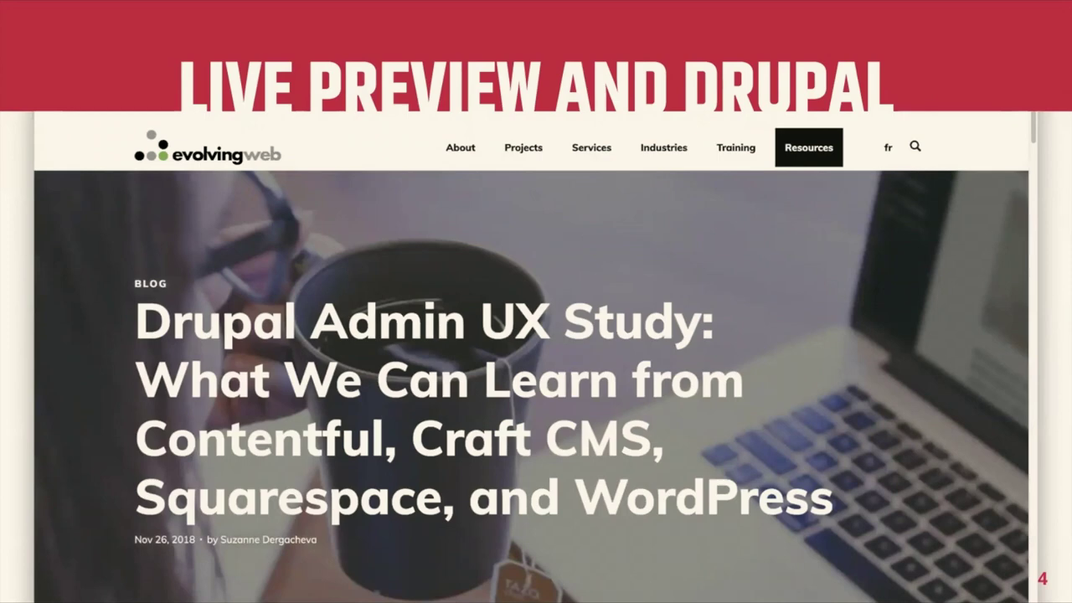
{"action": "key", "text": "Right"}
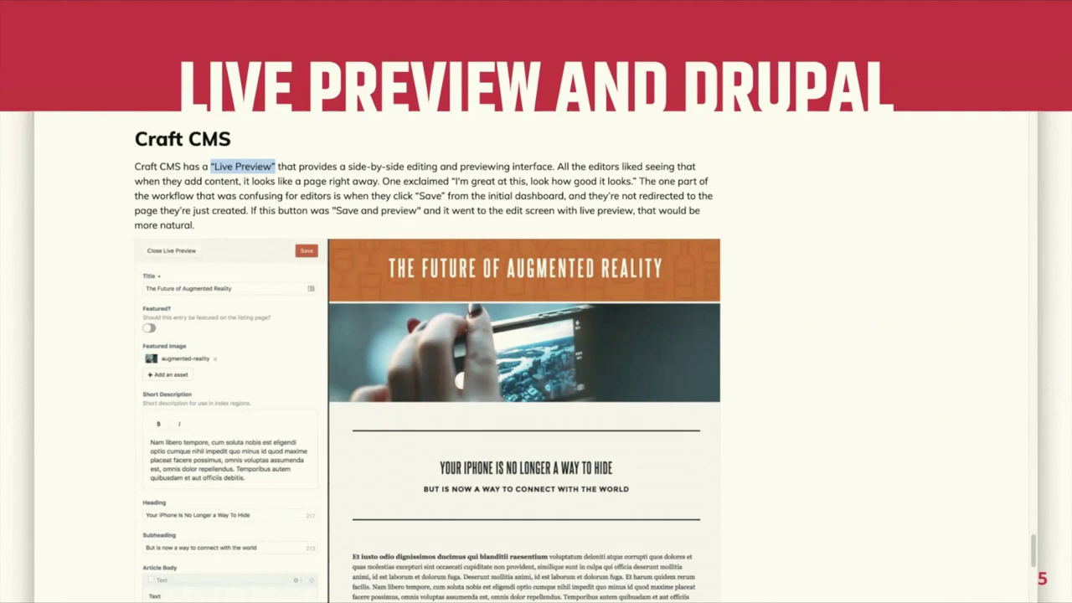
{"action": "key", "text": "Right"}
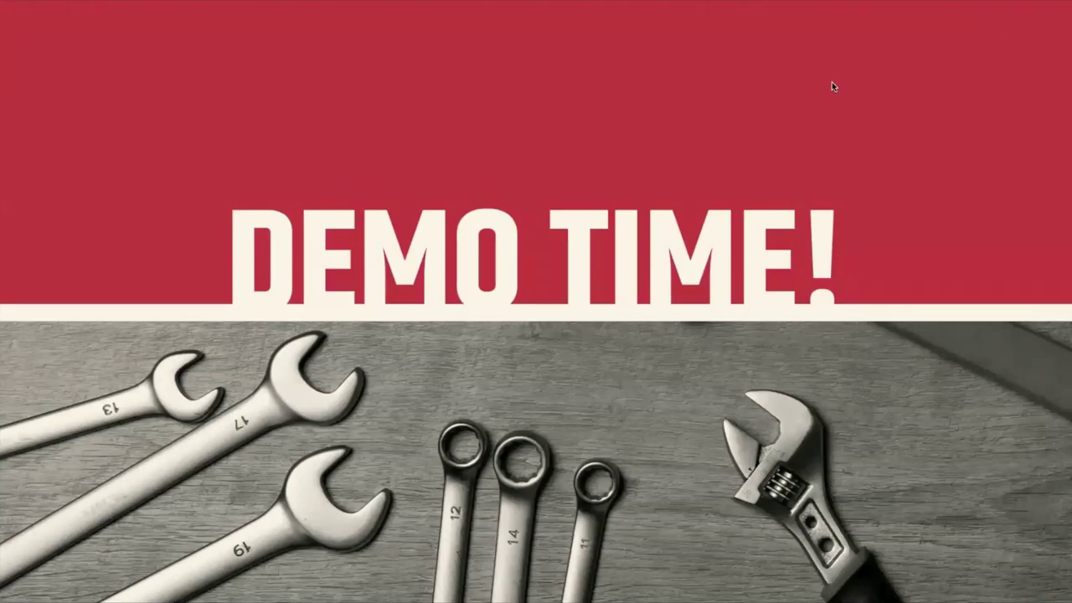
In the demo's Basic page form, enter title 'My Example Title' and insert the blue cables picture
{"action": "key", "text": "ctrl+Left"}
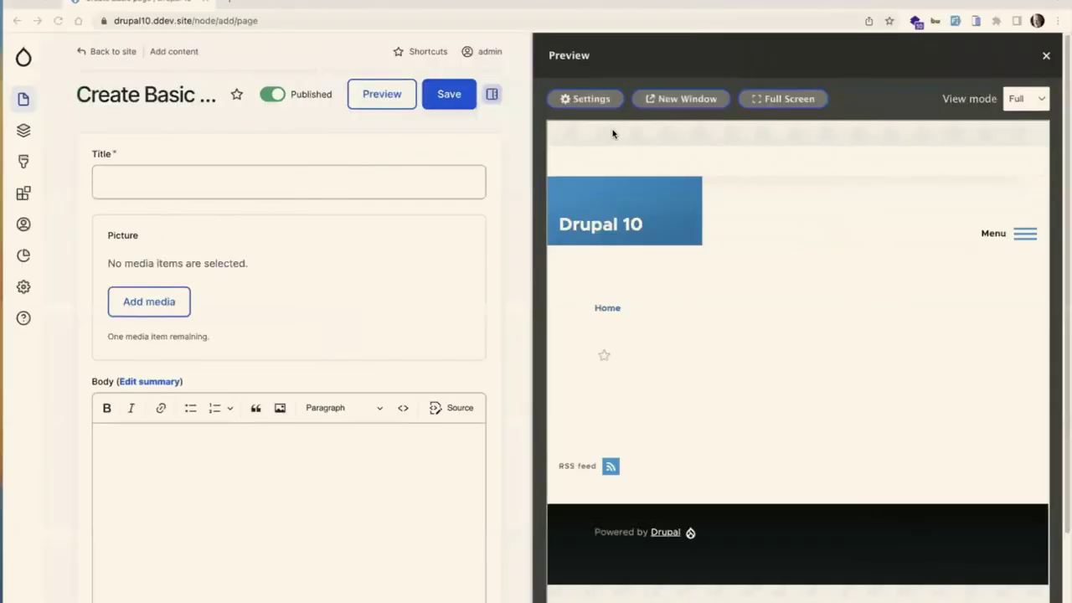
{"action": "left_click", "coordinate": [413, 178]}
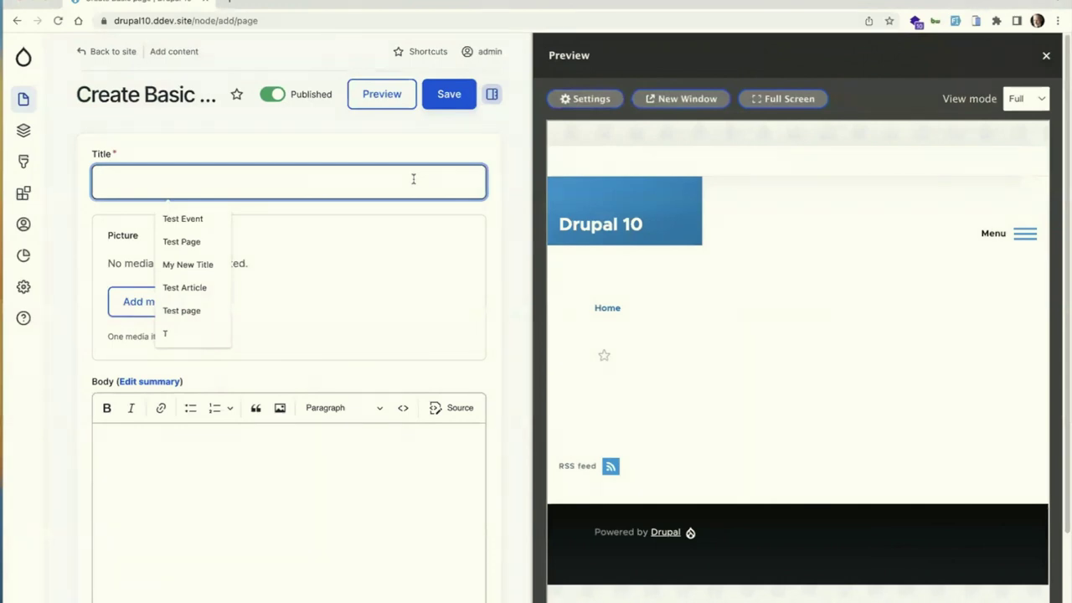
{"action": "type", "text": "My "}
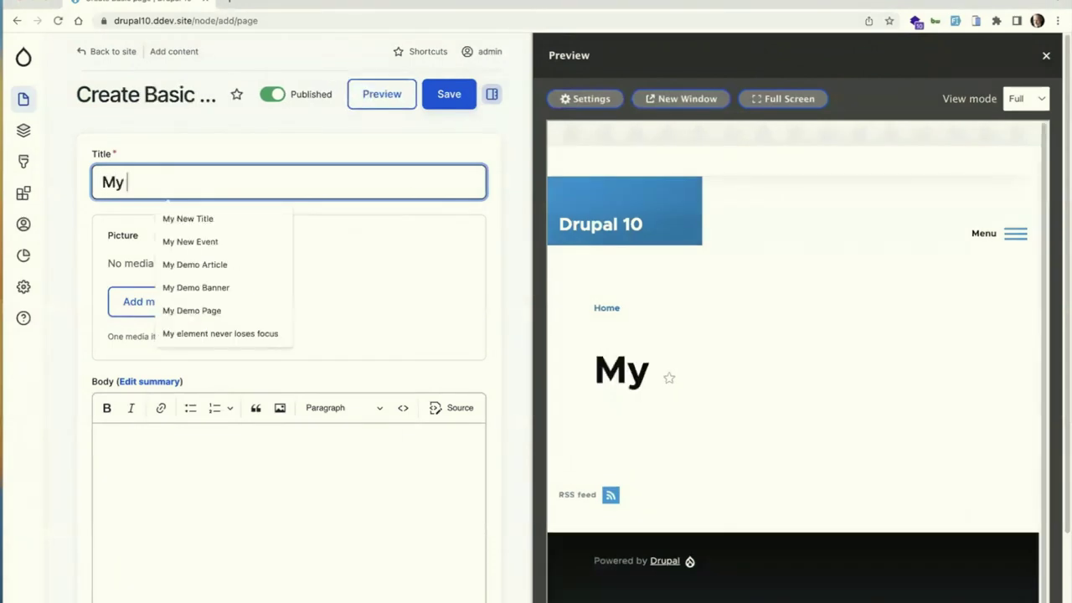
{"action": "type", "text": "Example T"}
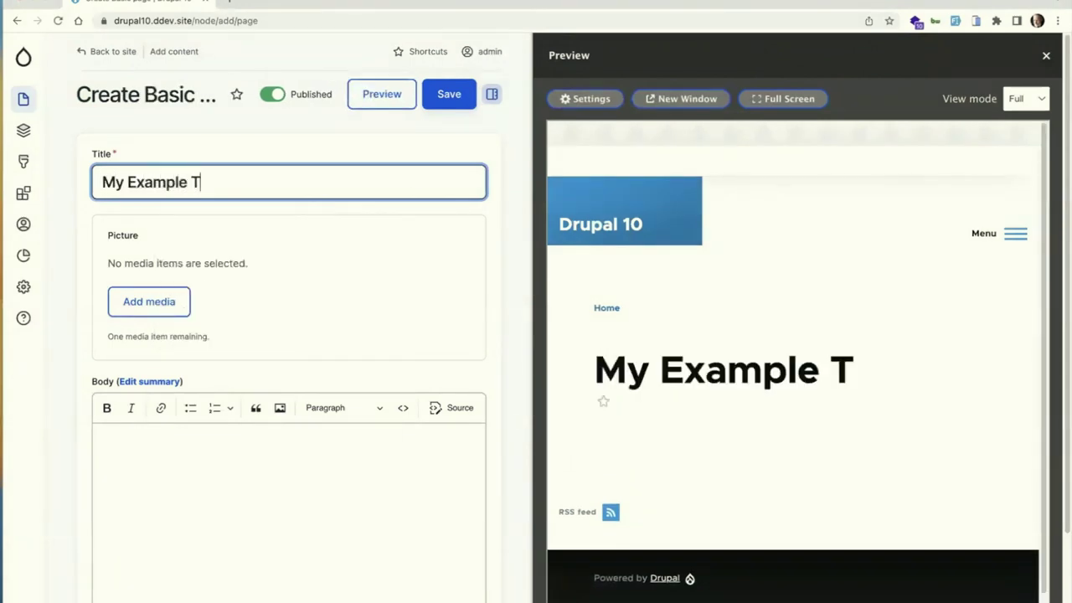
{"action": "type", "text": "itle"}
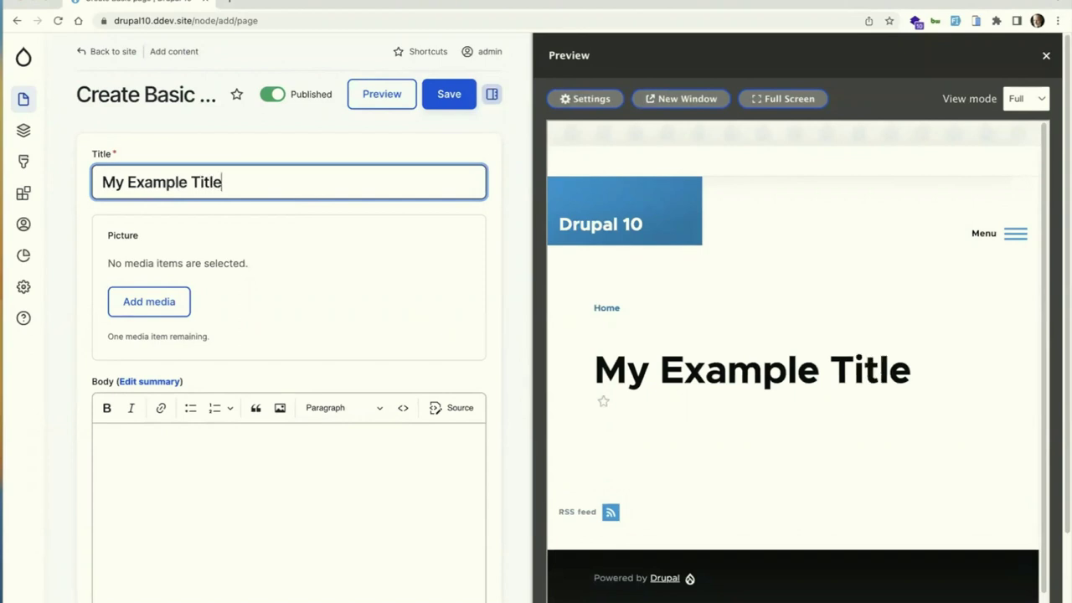
{"action": "left_click", "coordinate": [147, 303]}
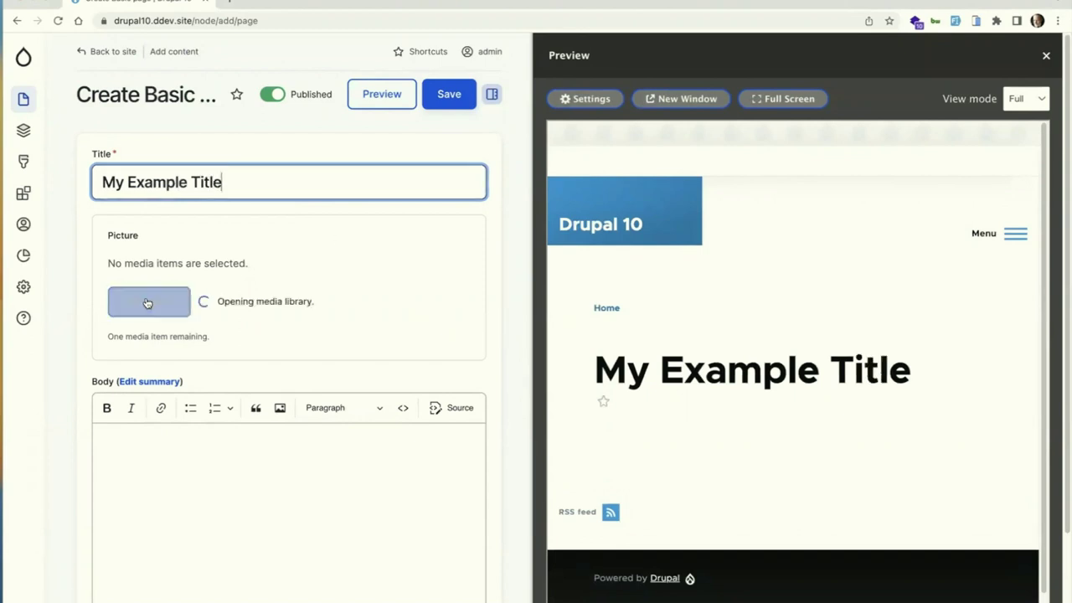
{"action": "left_click", "coordinate": [235, 442]}
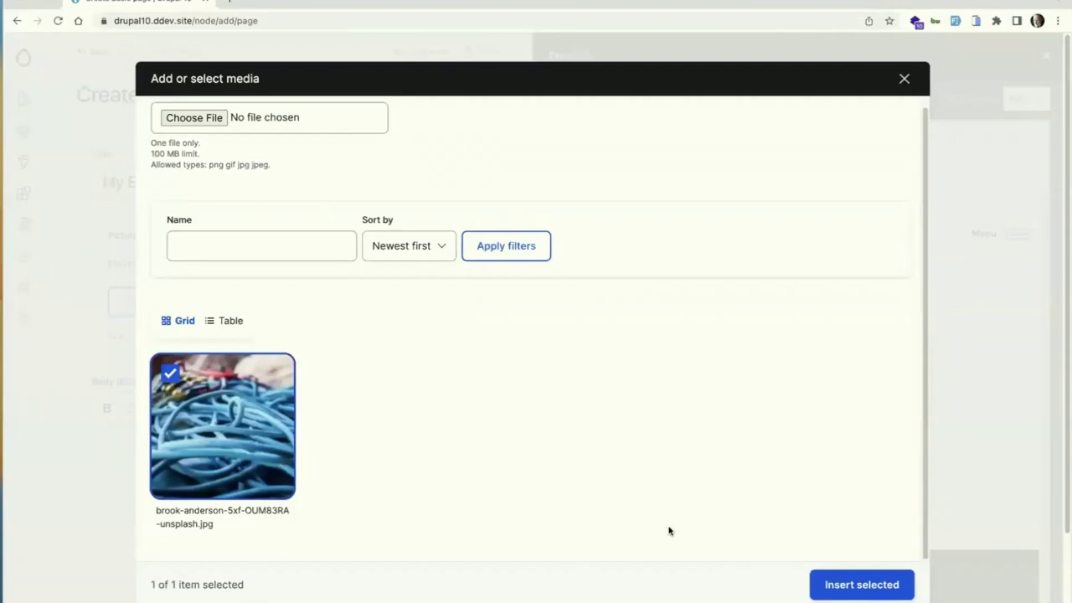
{"action": "left_click", "coordinate": [855, 586]}
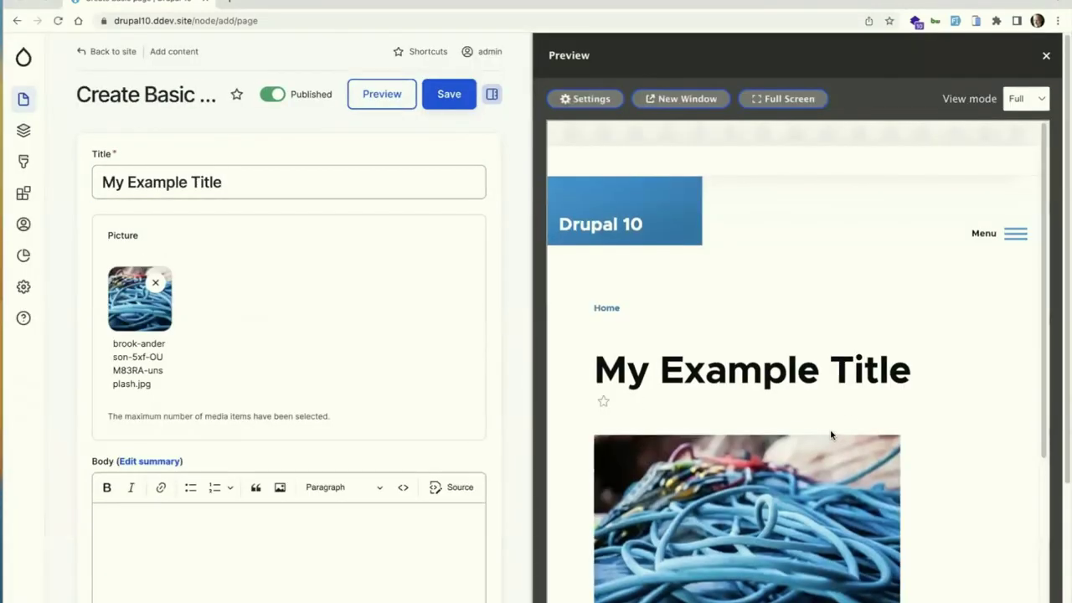
{"action": "scroll", "coordinate": [832, 435], "scroll_direction": "down", "scroll_amount": 3}
Paste the Smart Date article text into Body, remove the trailing empty paragraph, and check the preview
{"action": "left_click", "coordinate": [292, 549]}
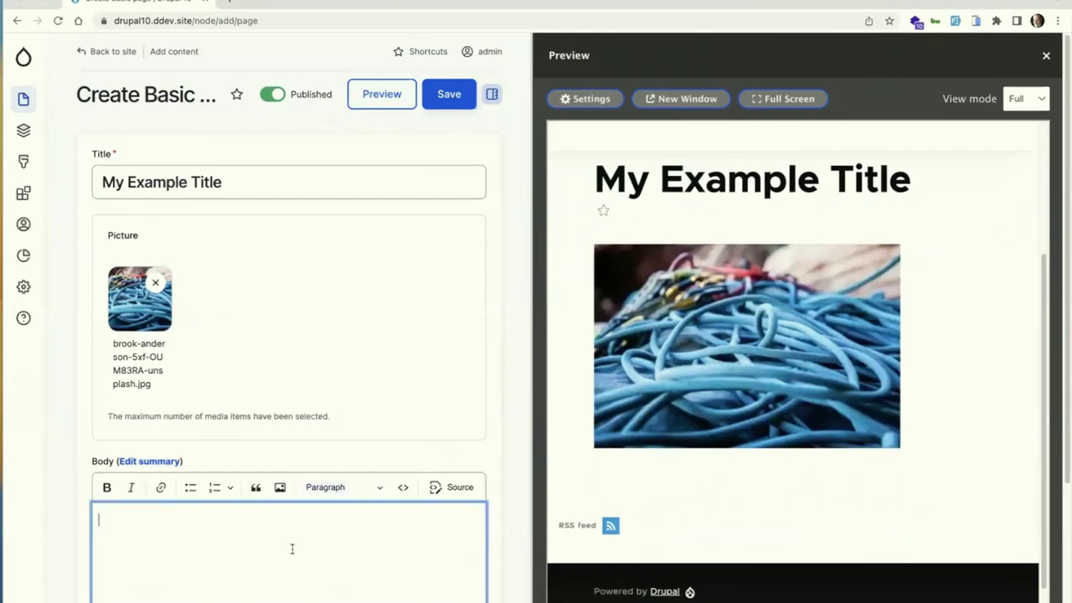
{"action": "type", "text": "The planning for a 4.0 release of Smart Date began towards the end of 2021, but there were still lots of opportunities to fix bugs and add features without going to a major release. In the end, the need for a major release was triggered by Drupal 10, though in actuality by its updated PHP dependency, to use a minimum version of 8.1.  Smart Date had made some methods available to be used statically, that is, for the method to be used without instantiating a full object. This was a useful way to make capabilities available broadly, and drew inspiration from Drupal core static methods like Entity::create() or Url::fromRoute(). Newer versions of PHP, and in particular 8.1, are much more stringent about mixing static and non-static code. Calling non-static methods within a static one can generate errors.  In particular, an issue was identified using some Date Augmenters with Smart Date fields in Drupal 10. I was tempted to make more and more methods available statically, but ultimately there are practical limits. The best fix proved to be moving away from static methods, towards making the same methods available in a service. The result is a new service, smart_date.manager."}
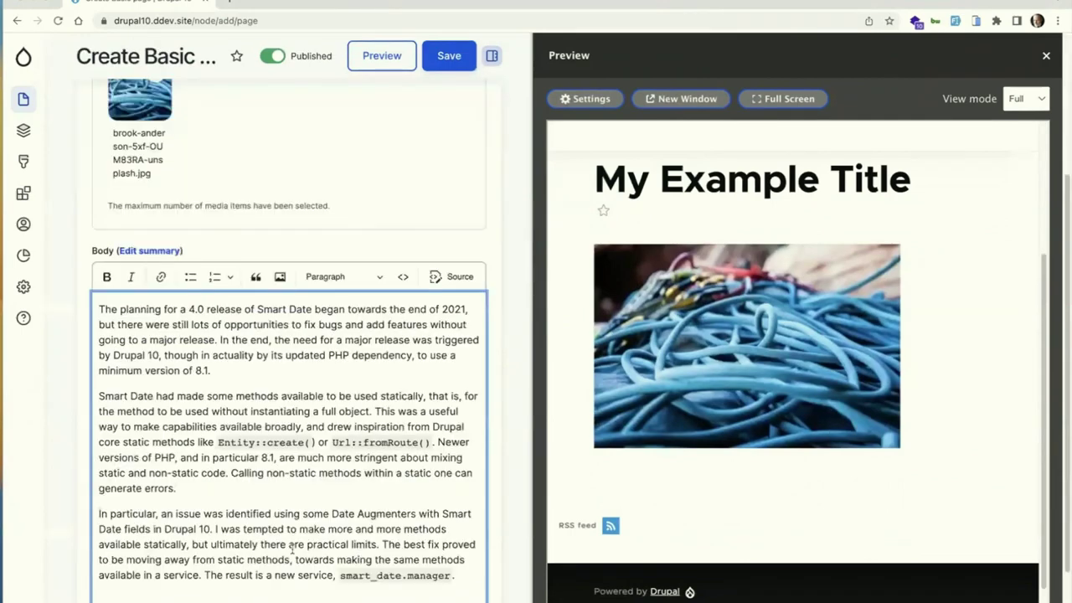
{"action": "key", "text": "BackSpace"}
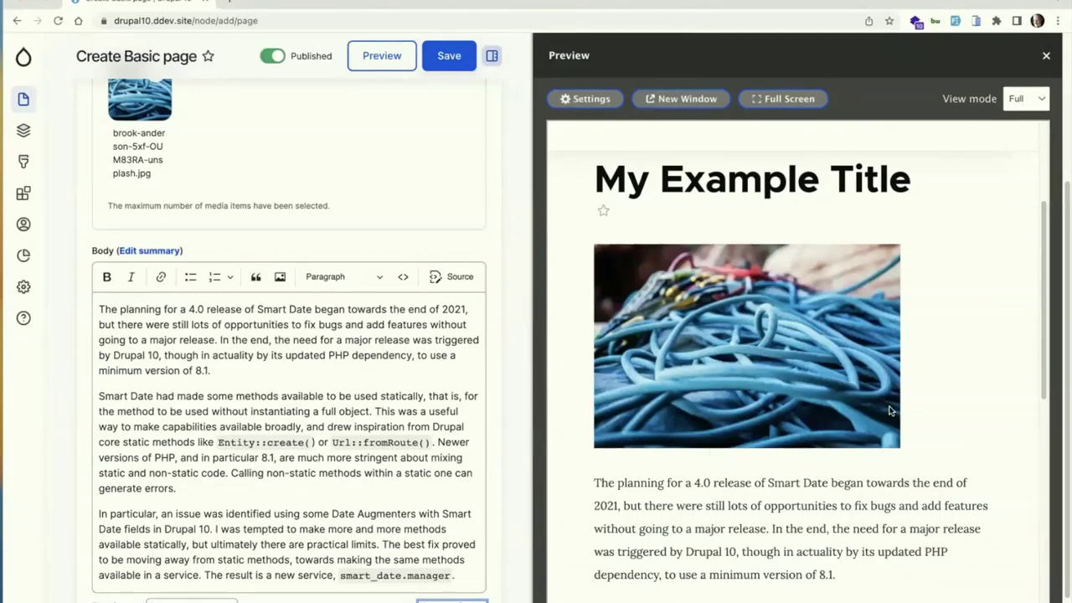
{"action": "scroll", "coordinate": [825, 449], "scroll_direction": "down", "scroll_amount": 5}
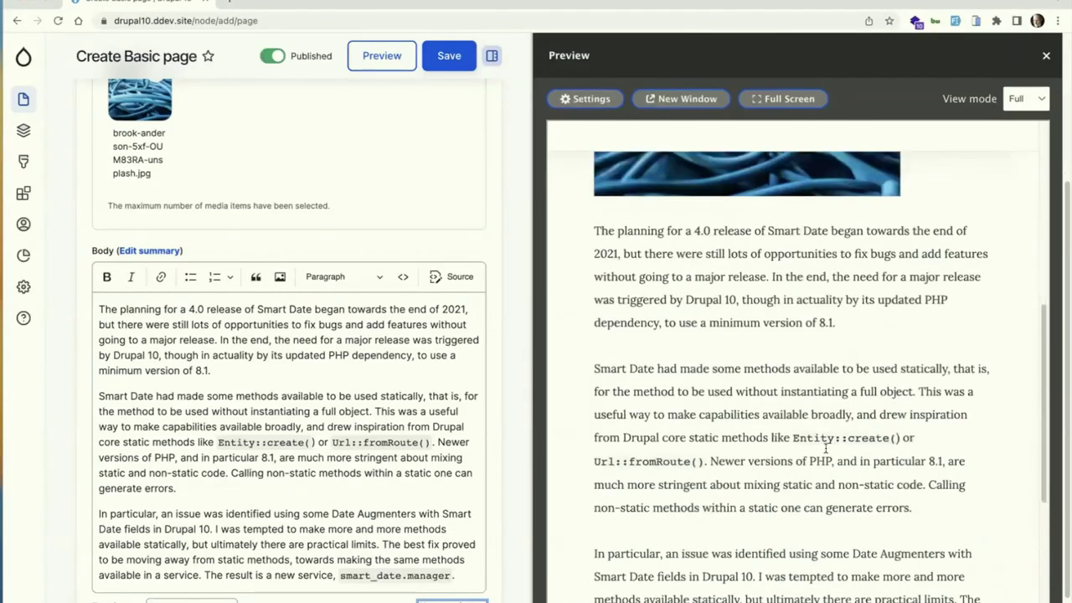
{"action": "scroll", "coordinate": [826, 449], "scroll_direction": "up", "scroll_amount": 5}
{"action": "scroll", "coordinate": [826, 453], "scroll_direction": "up", "scroll_amount": 2}
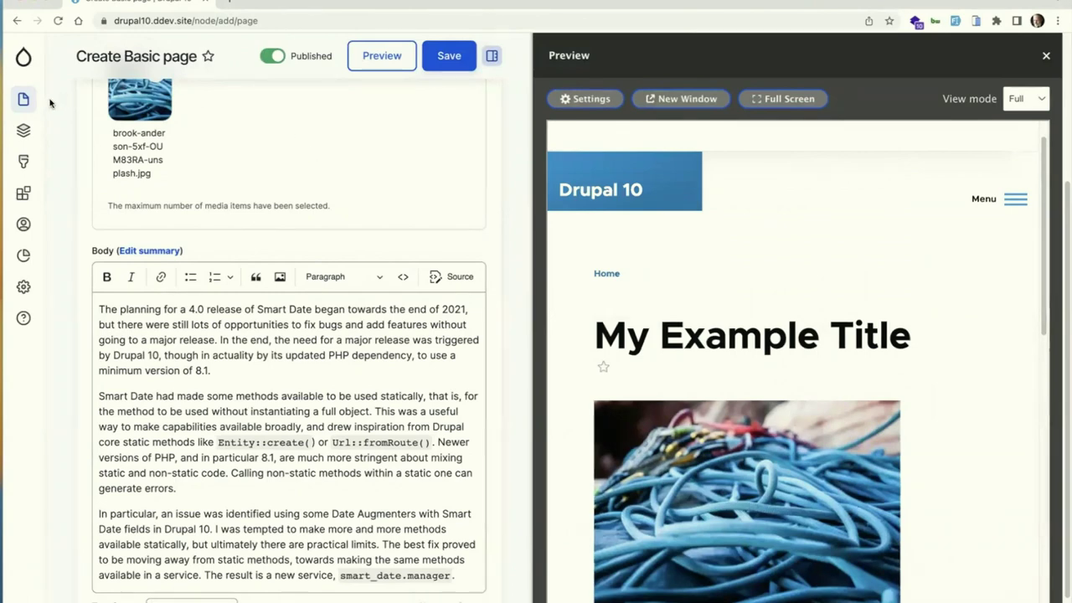
Start a new Event from Content > Add content, leaving the preview, and title it 'My New Title'
{"action": "mouse_move", "coordinate": [29, 101]}
{"action": "mouse_move", "coordinate": [89, 129]}
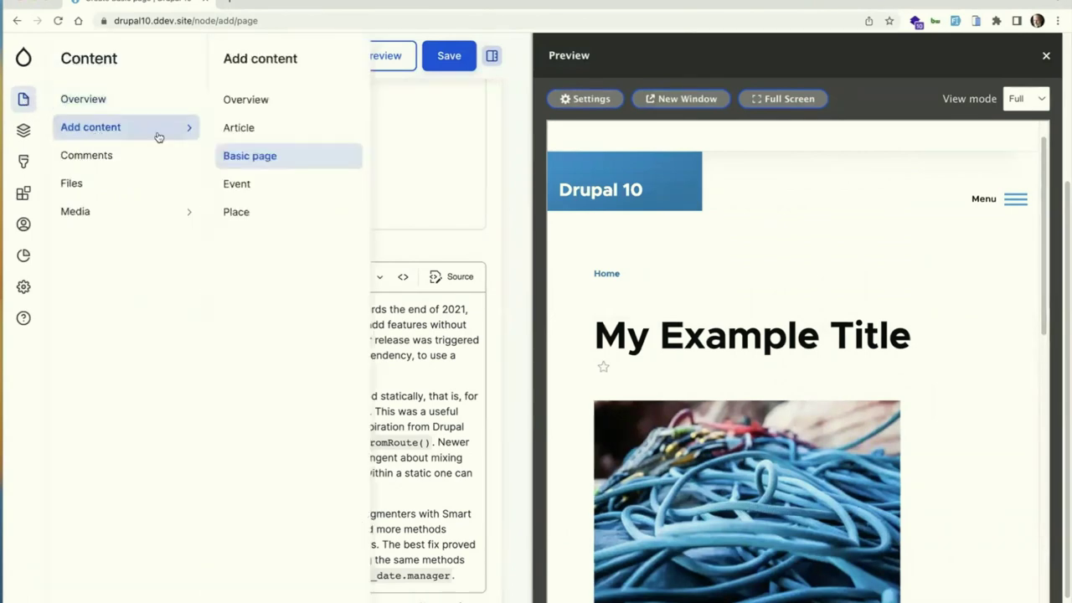
{"action": "left_click", "coordinate": [258, 183]}
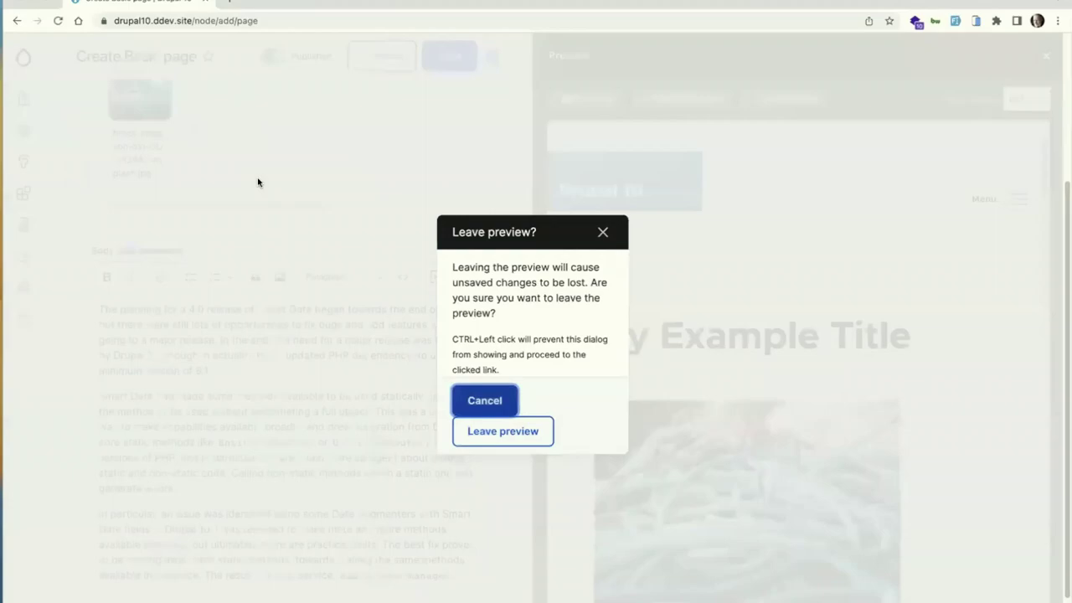
{"action": "left_click", "coordinate": [527, 438]}
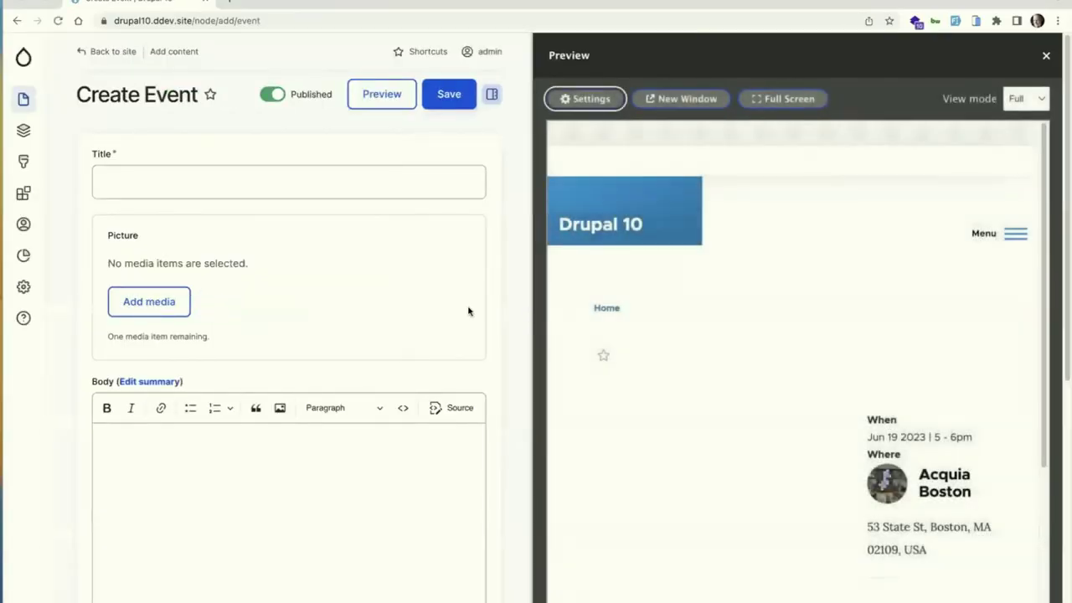
{"action": "left_click", "coordinate": [313, 179]}
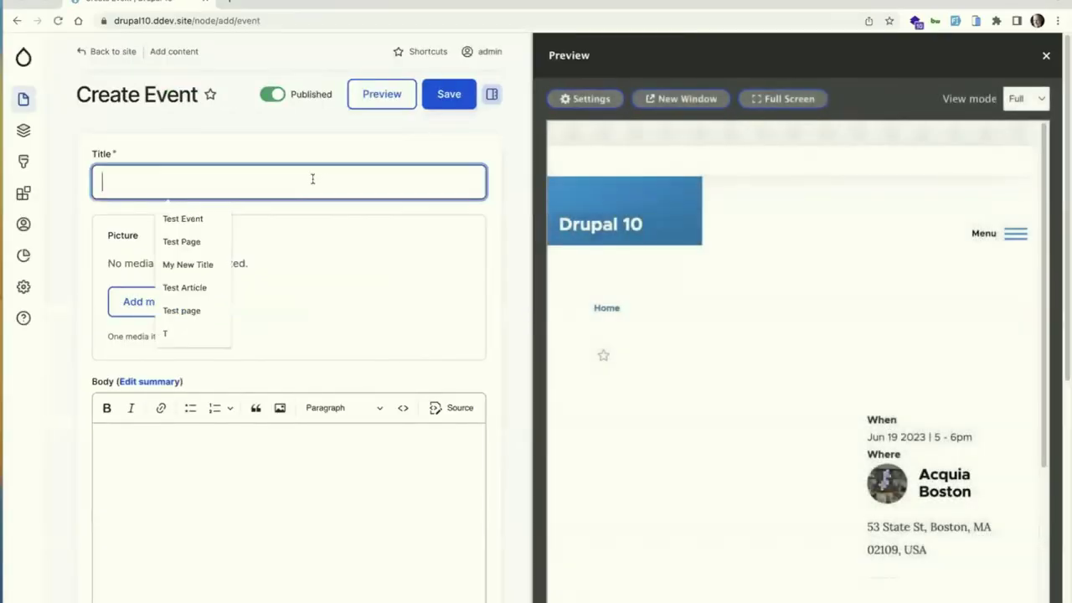
{"action": "left_click", "coordinate": [199, 263]}
Insert the blue-cables picture, paste the Smart Date text into Body, and save the Event
{"action": "left_click", "coordinate": [156, 299]}
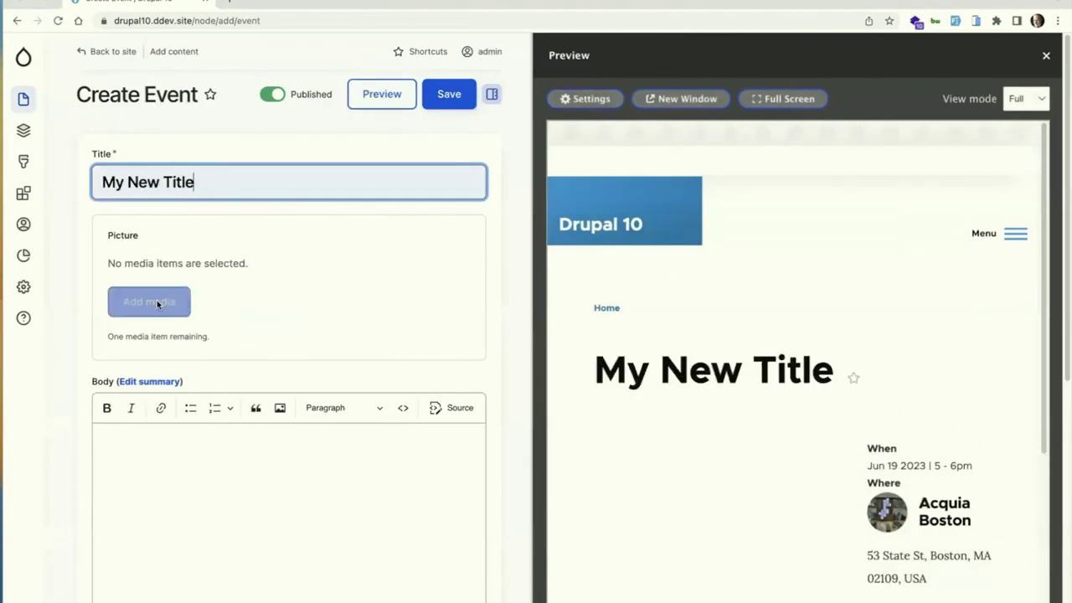
{"action": "left_click", "coordinate": [256, 407]}
{"action": "left_click", "coordinate": [819, 582]}
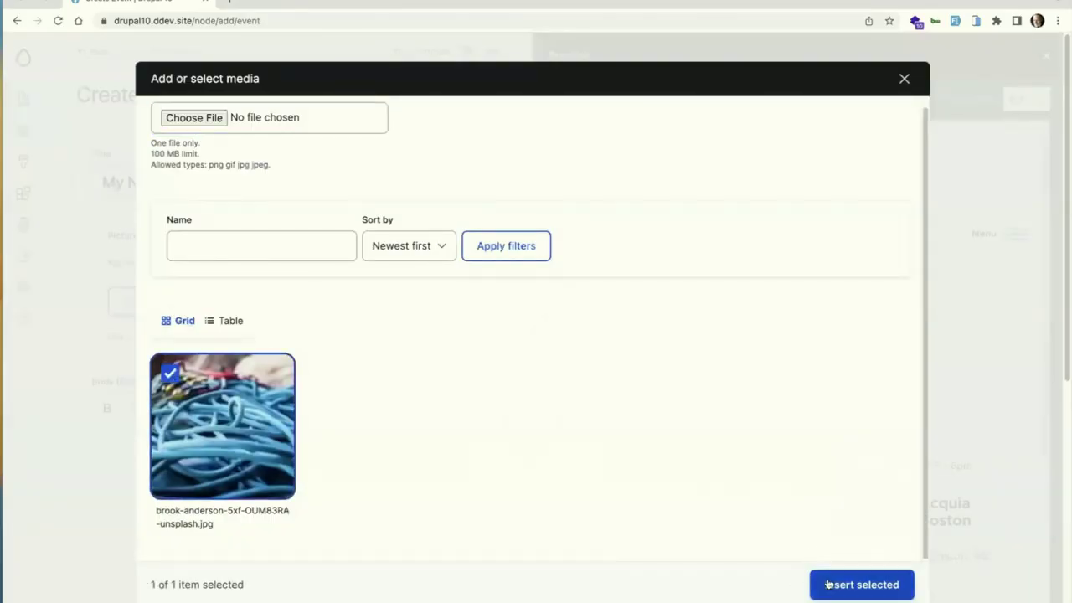
{"action": "left_click", "coordinate": [371, 543]}
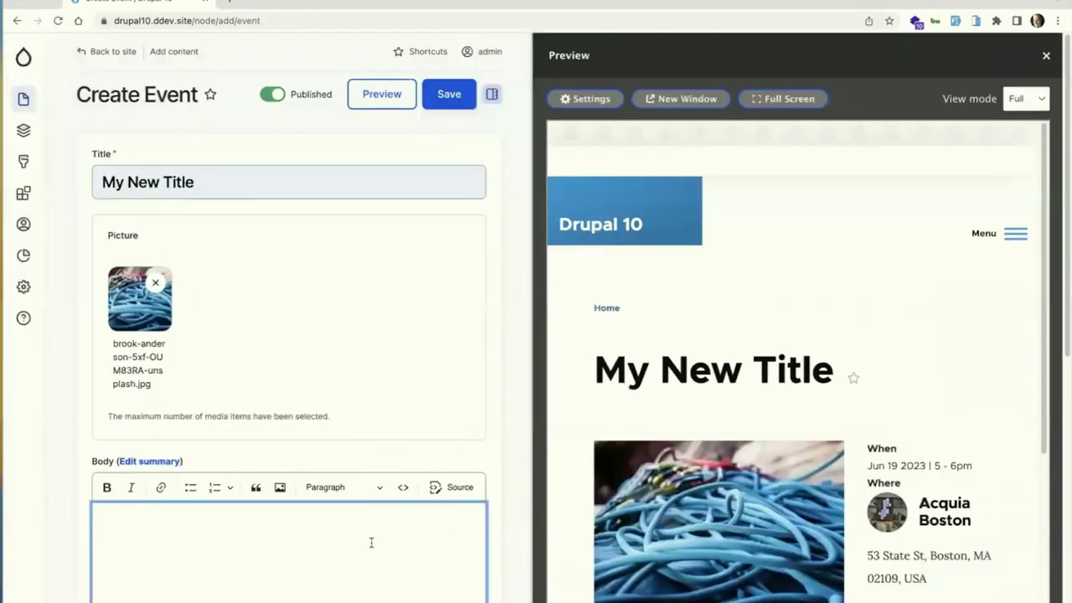
{"action": "key", "text": "ctrl+v"}
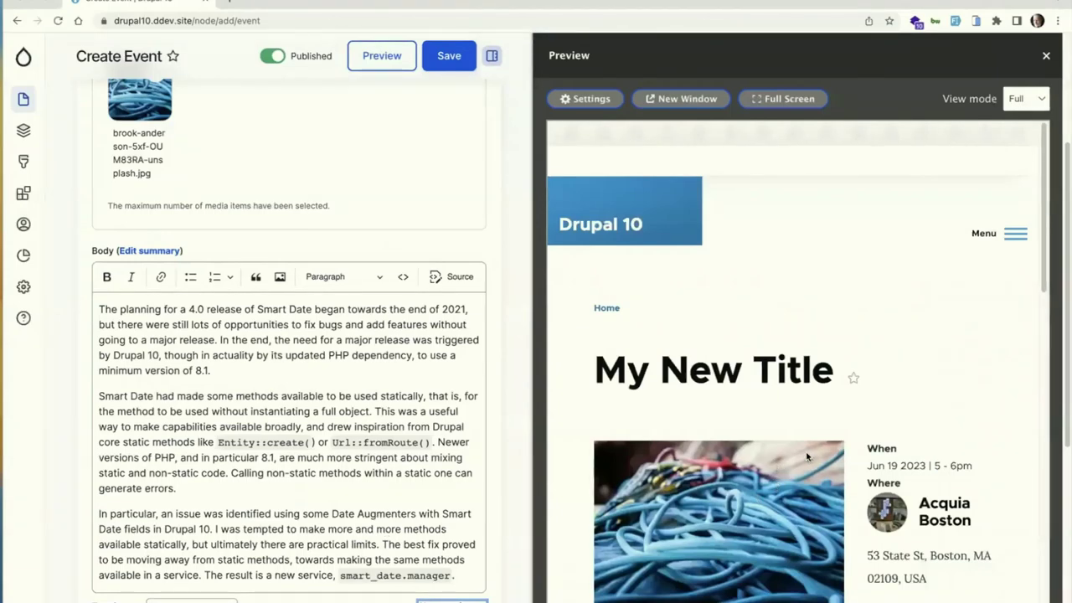
{"action": "scroll", "coordinate": [804, 455], "scroll_direction": "down", "scroll_amount": 1}
{"action": "scroll", "coordinate": [806, 454], "scroll_direction": "down", "scroll_amount": 1}
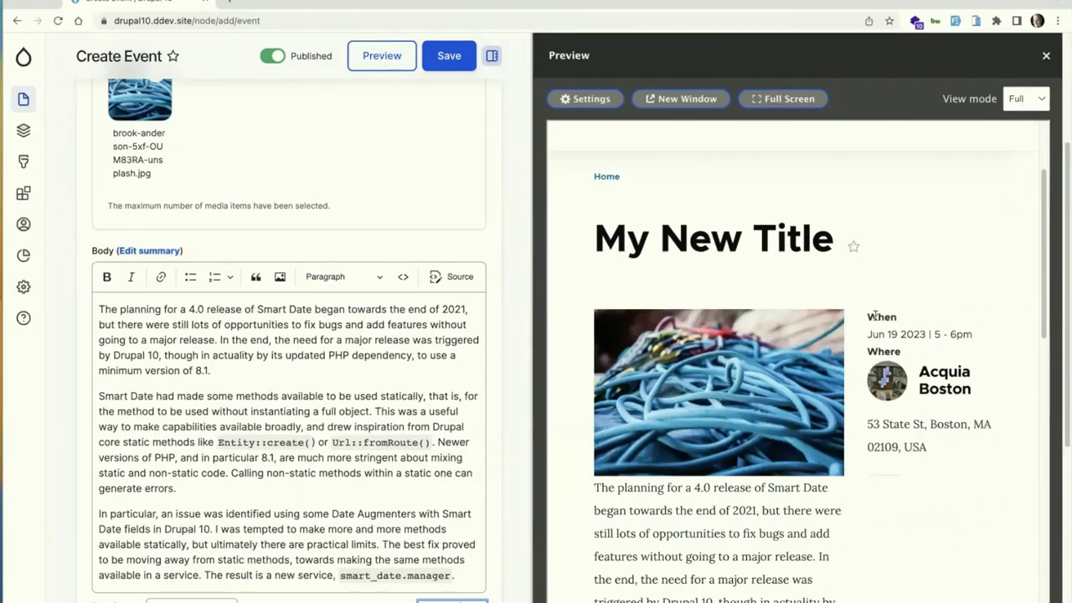
{"action": "left_click", "coordinate": [450, 58]}
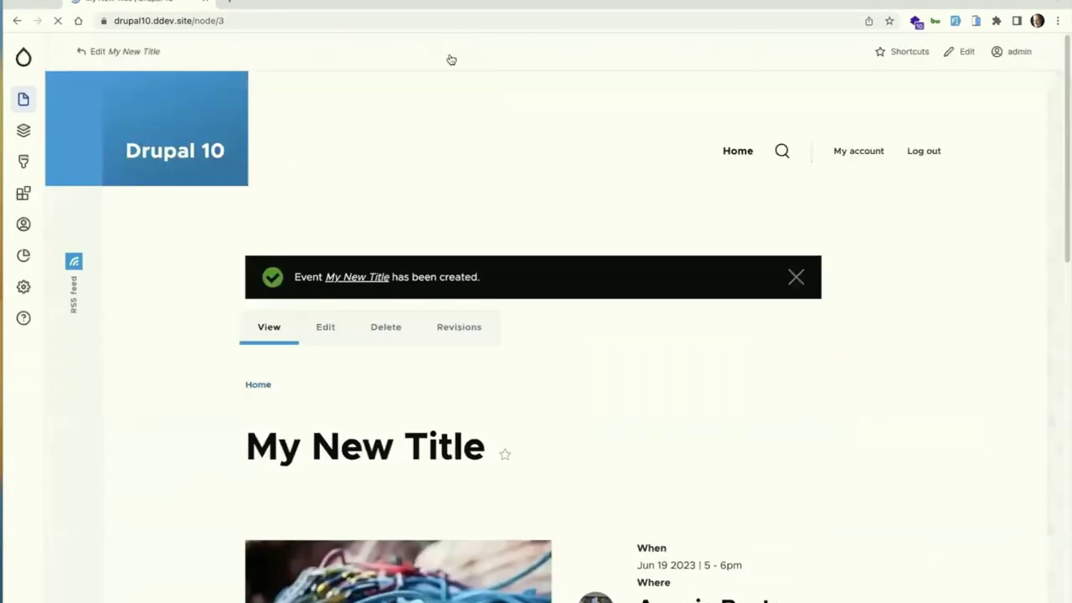
Play the demo video through its Coming Soon and Thanks! slides to 3:18, then exit full screen
{"action": "scroll", "coordinate": [528, 231], "scroll_direction": "down", "scroll_amount": 5}
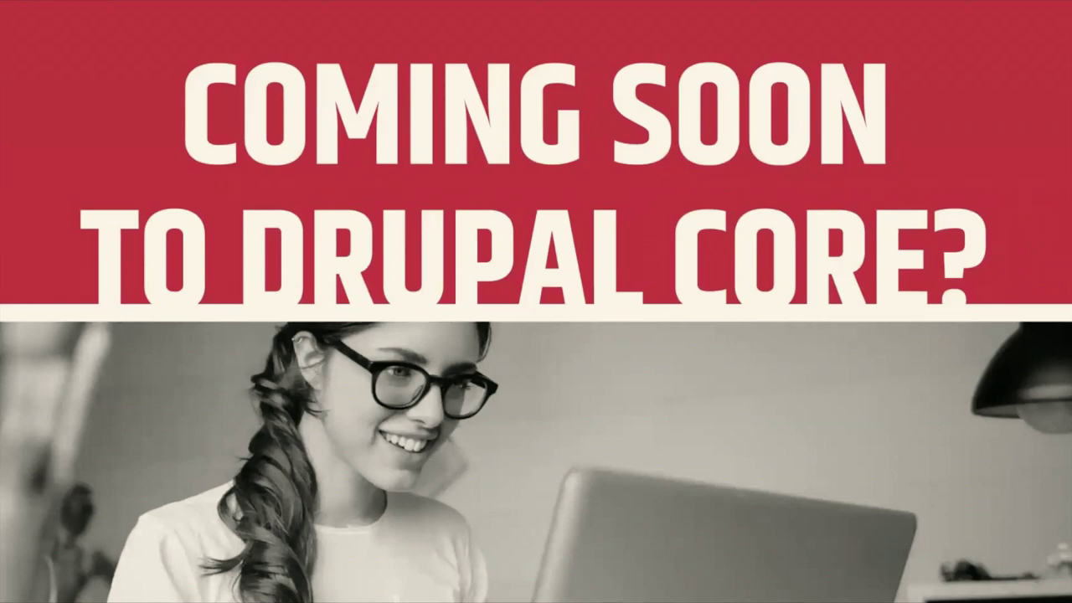
{"action": "left_click", "coordinate": [686, 394]}
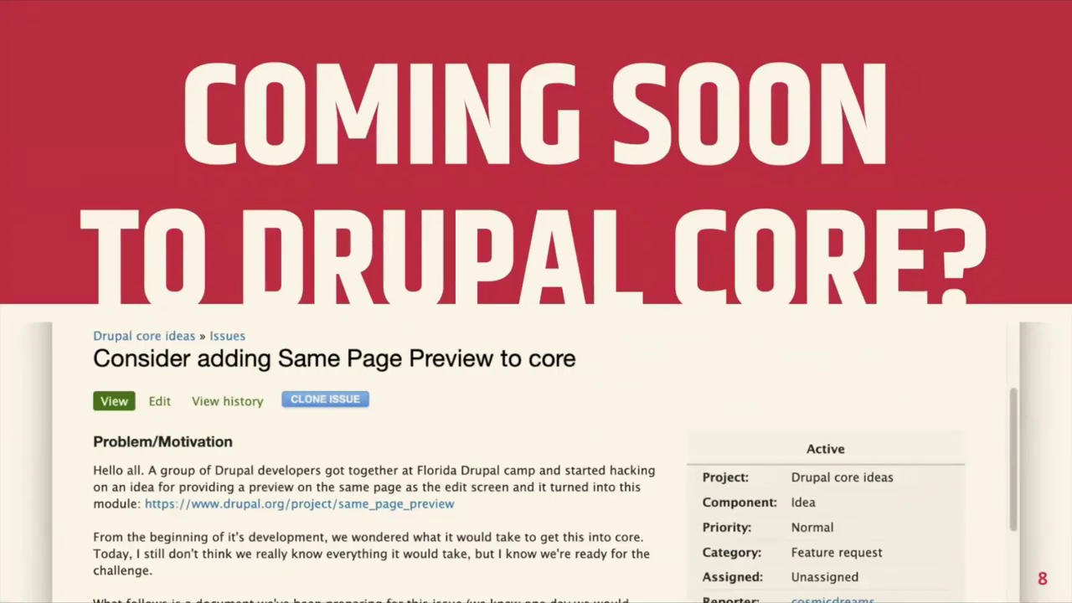
{"action": "key", "text": "Right"}
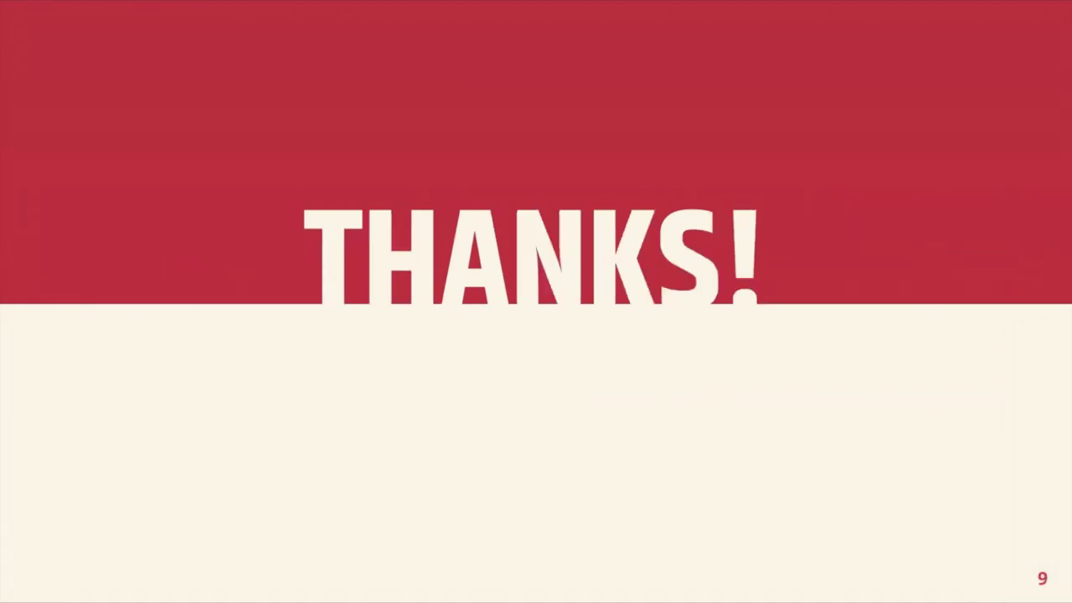
{"action": "key", "text": "Escape"}
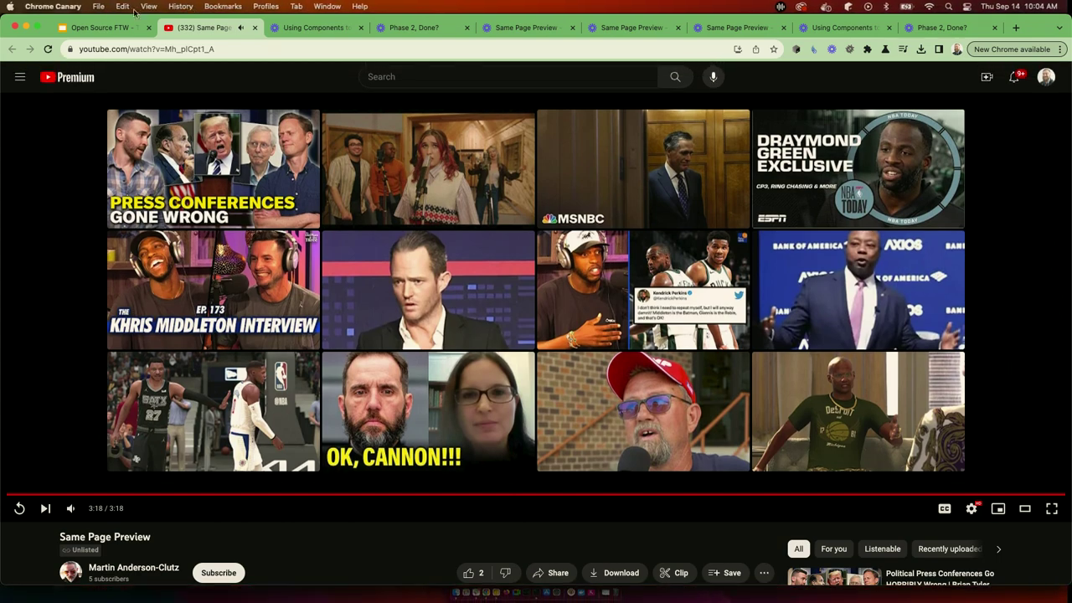
Close the YouTube tab and present slide 22, 'Additional resources', full screen
{"action": "left_click", "coordinate": [254, 28]}
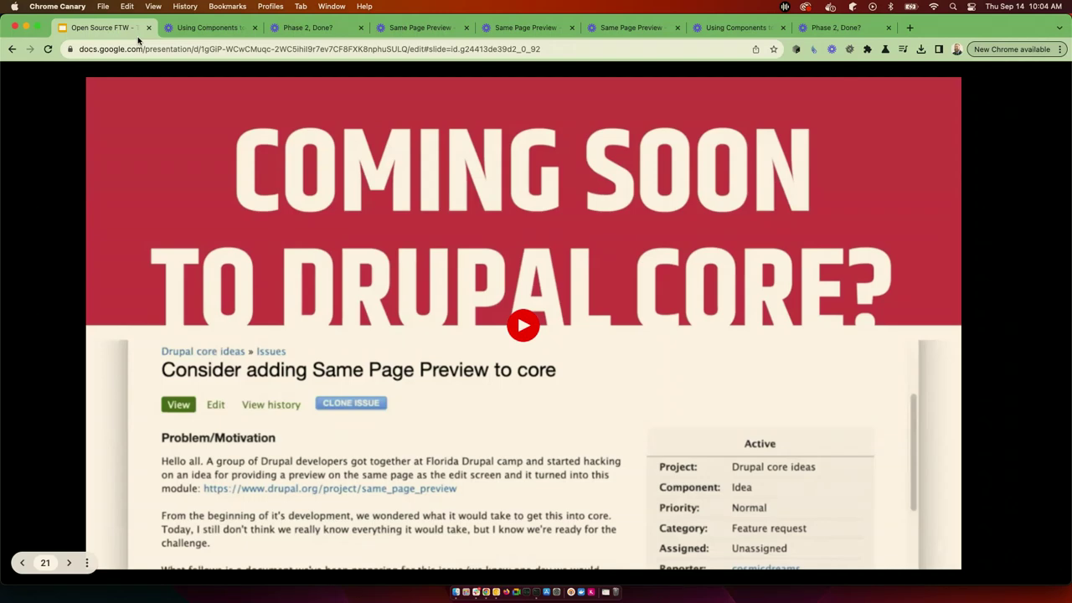
{"action": "key", "text": "Right"}
{"action": "key", "text": "super+shift+f"}
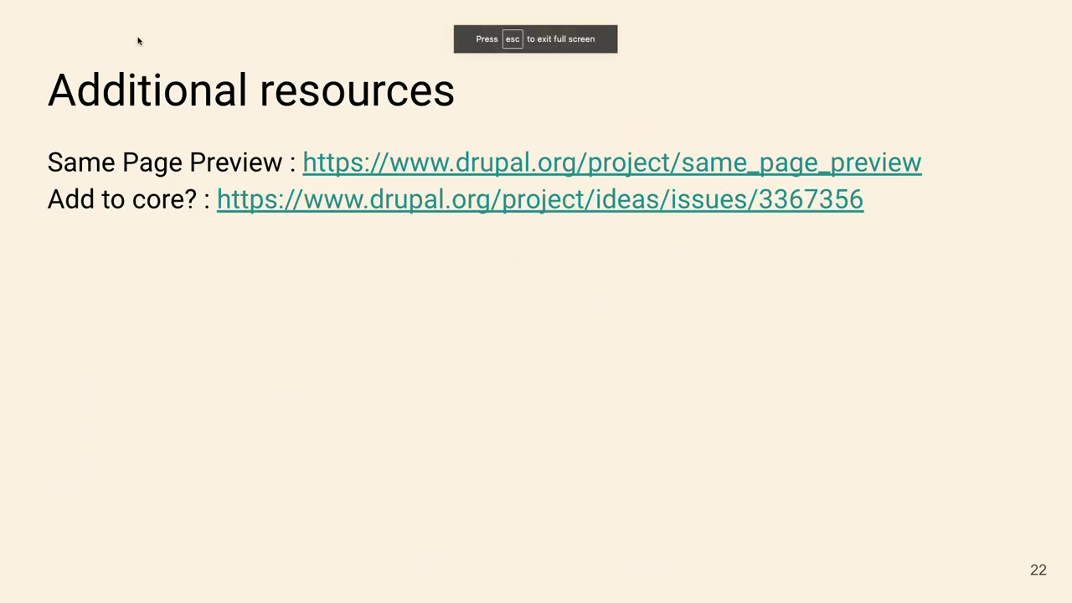